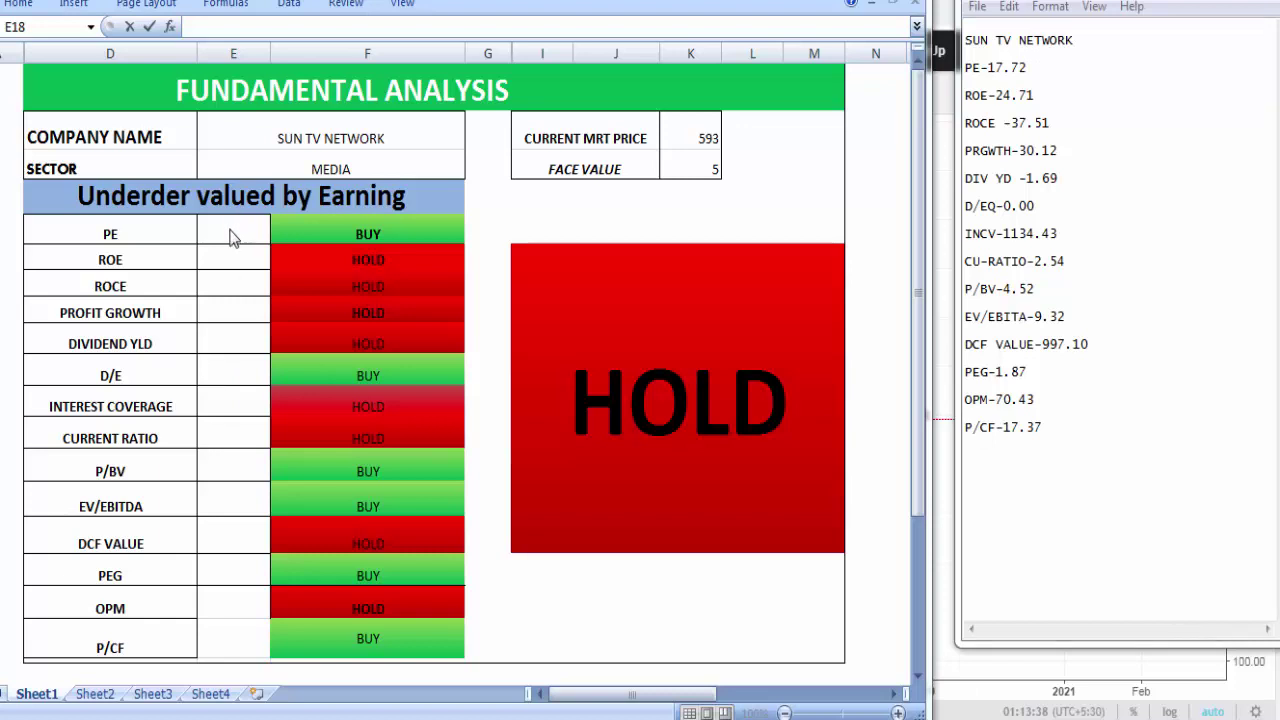
Enter Sun TV Network's PE of 17.72 and ROE of 24.71 in the fundamental analysis sheet.
key(alt+Tab)
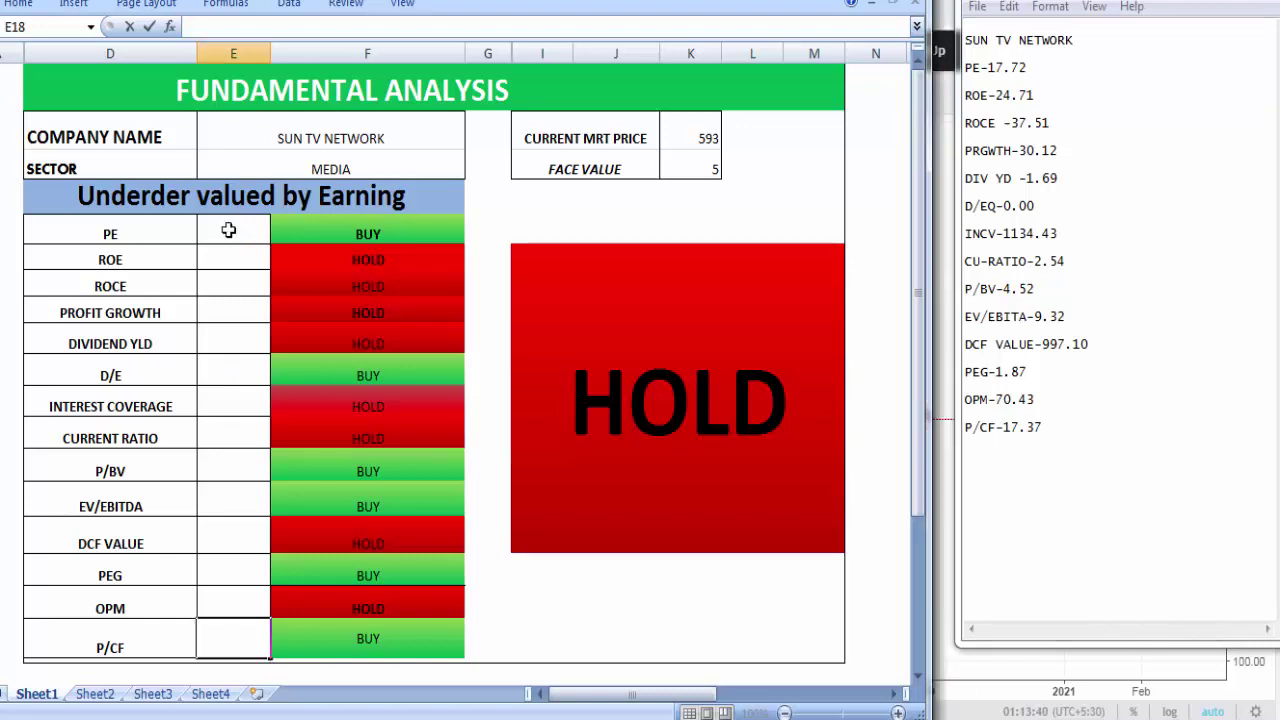
click(229, 230)
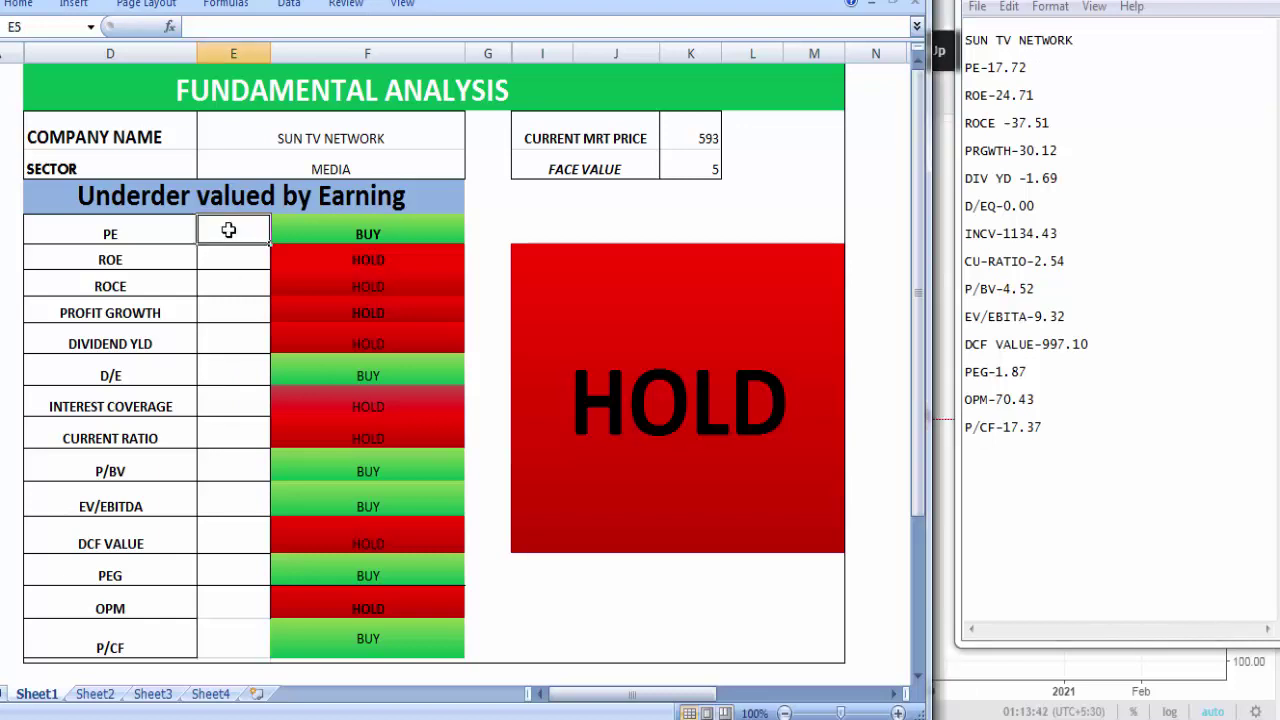
text(1)
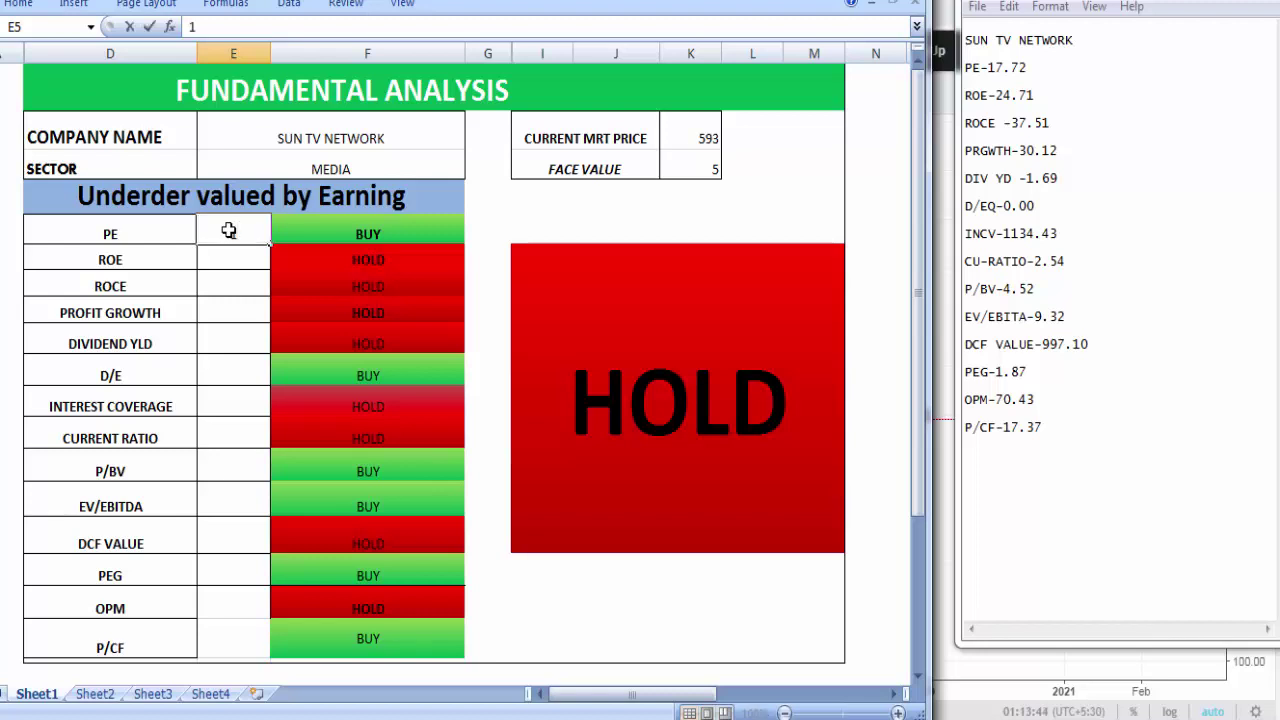
text(7.72)
click(226, 256)
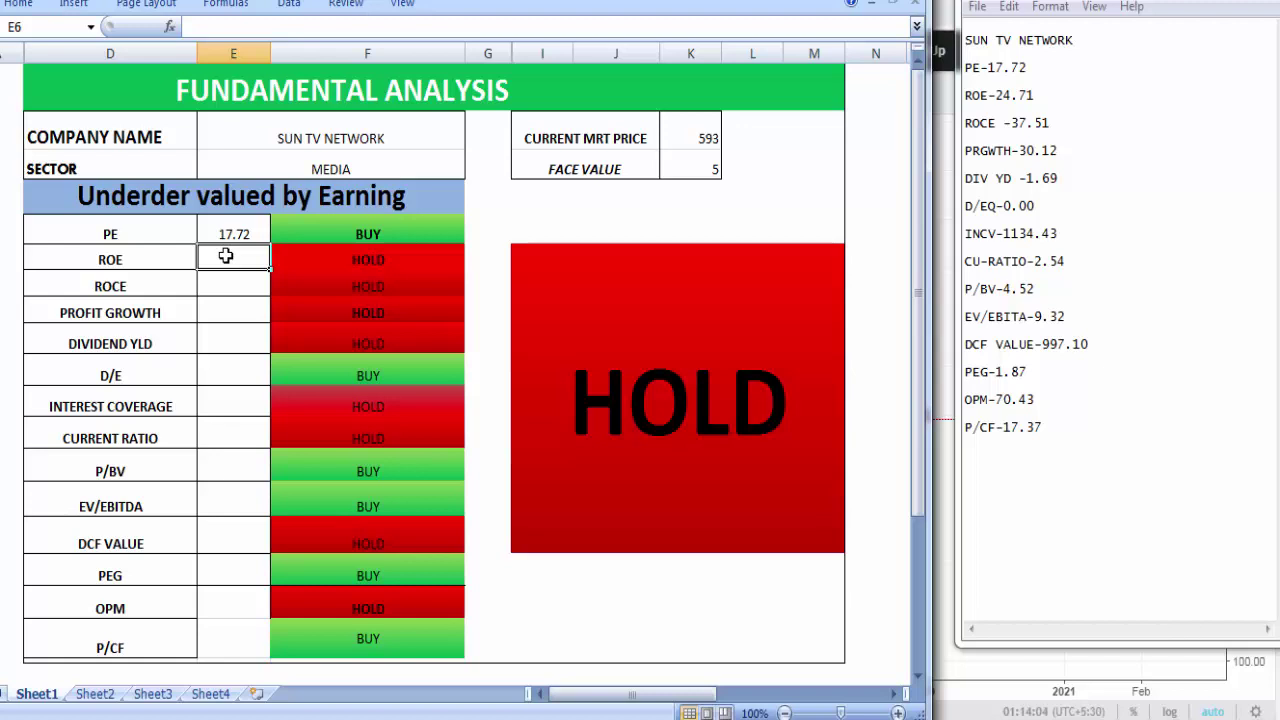
text(24)
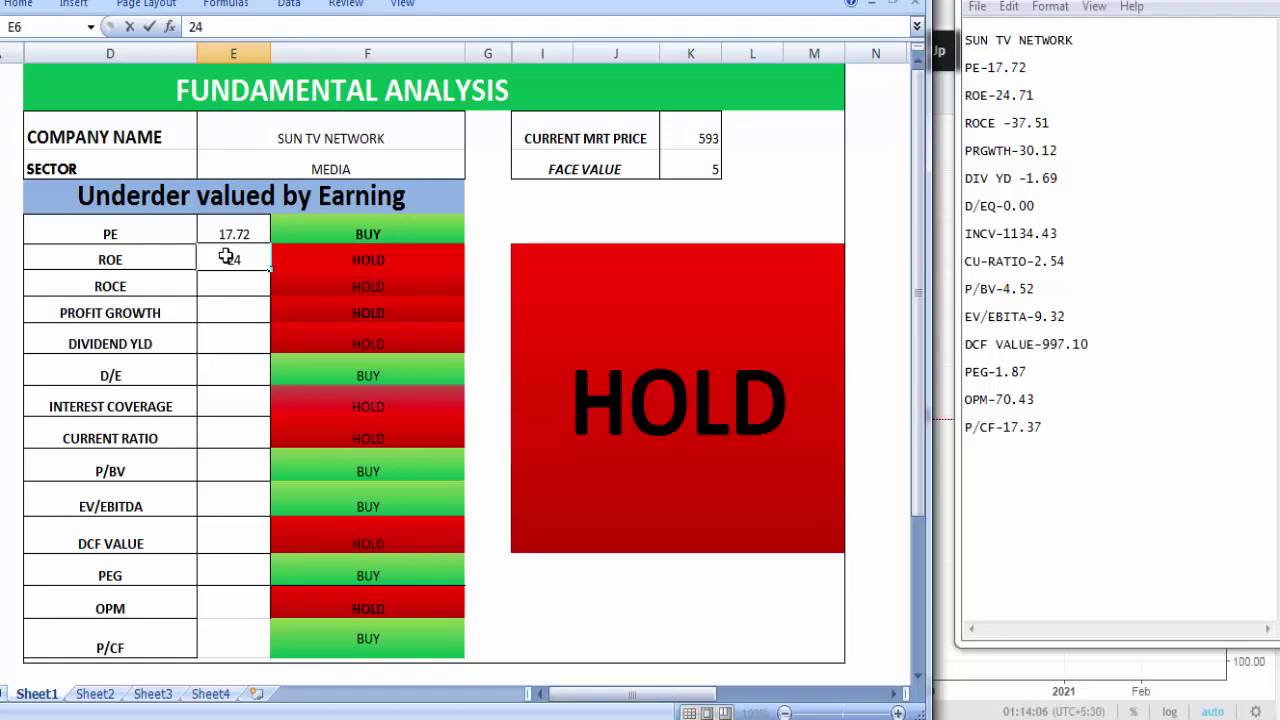
text(.71)
key(Return)
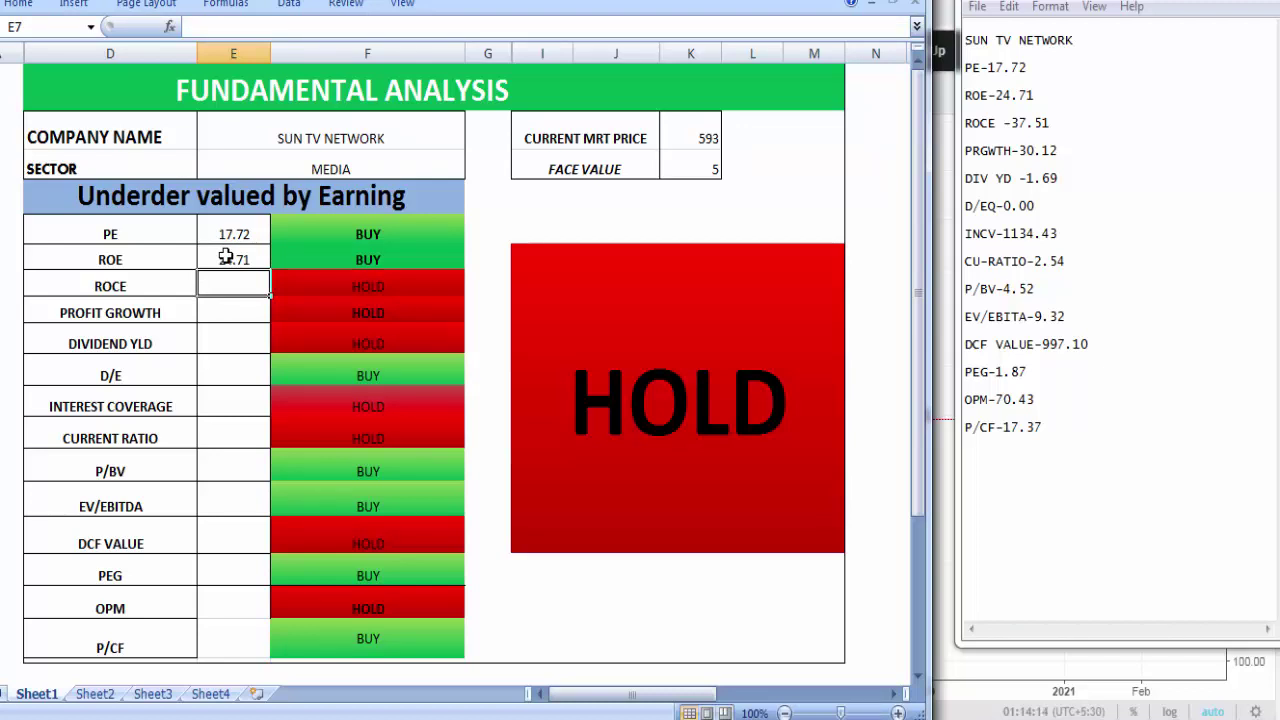
Fill in the ROCE value as 37.51 and the profit growth as 30.12.
text(37)
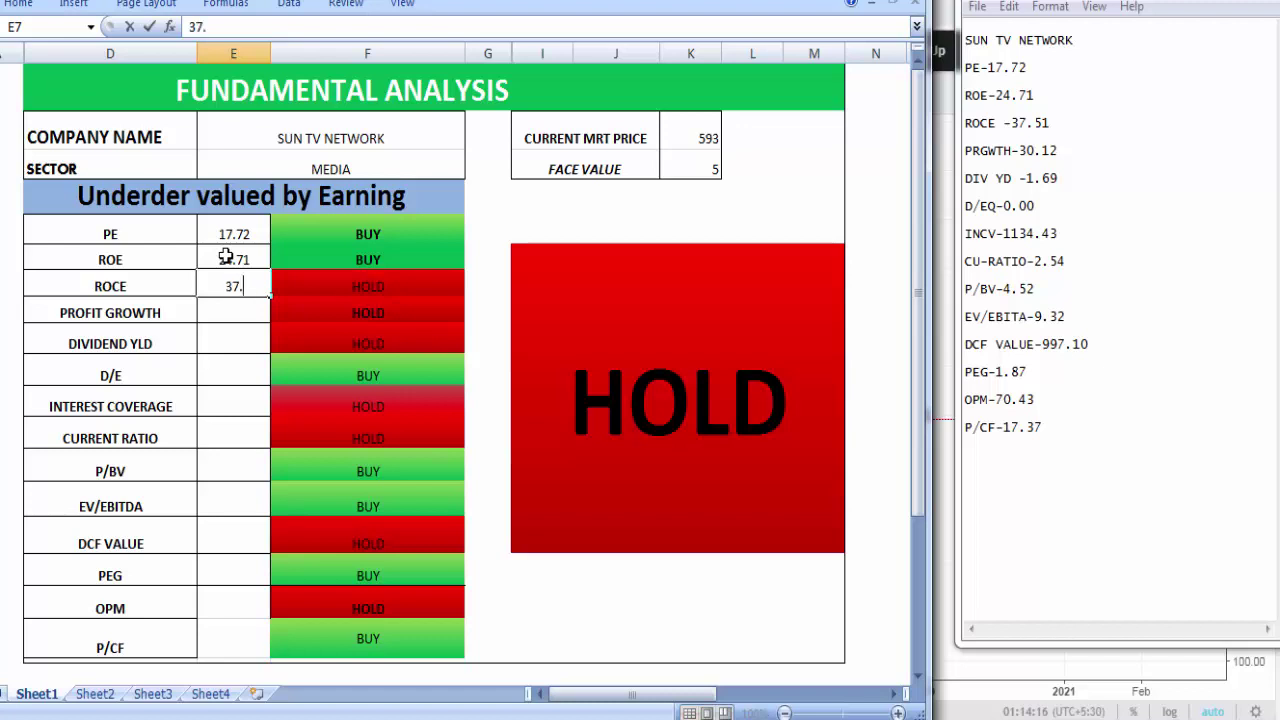
text(.51)
key(Return)
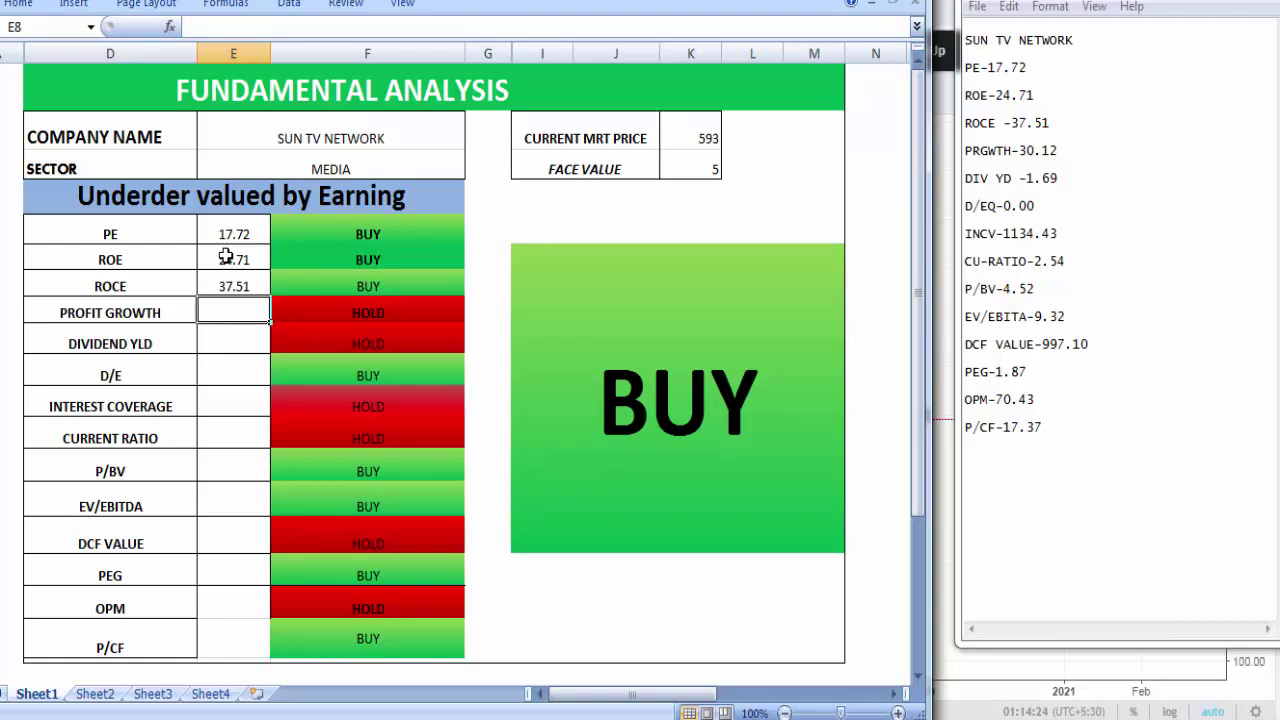
text(30)
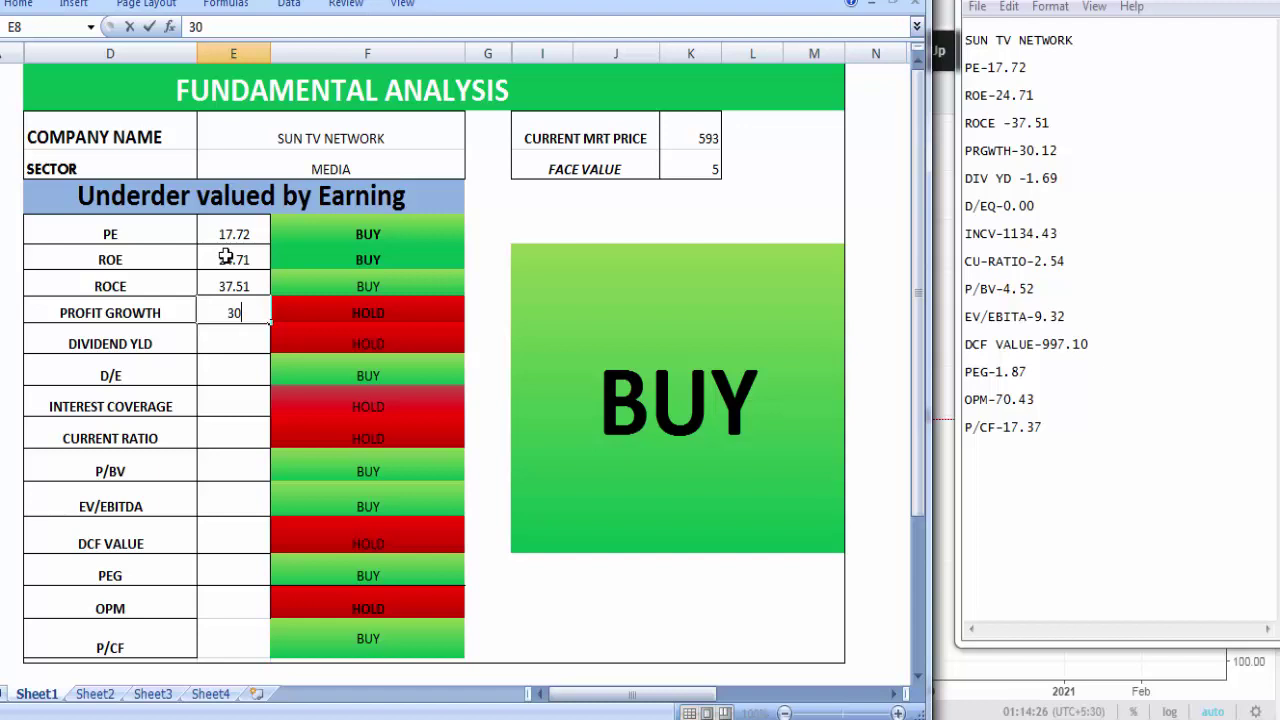
text(.12)
key(Return)
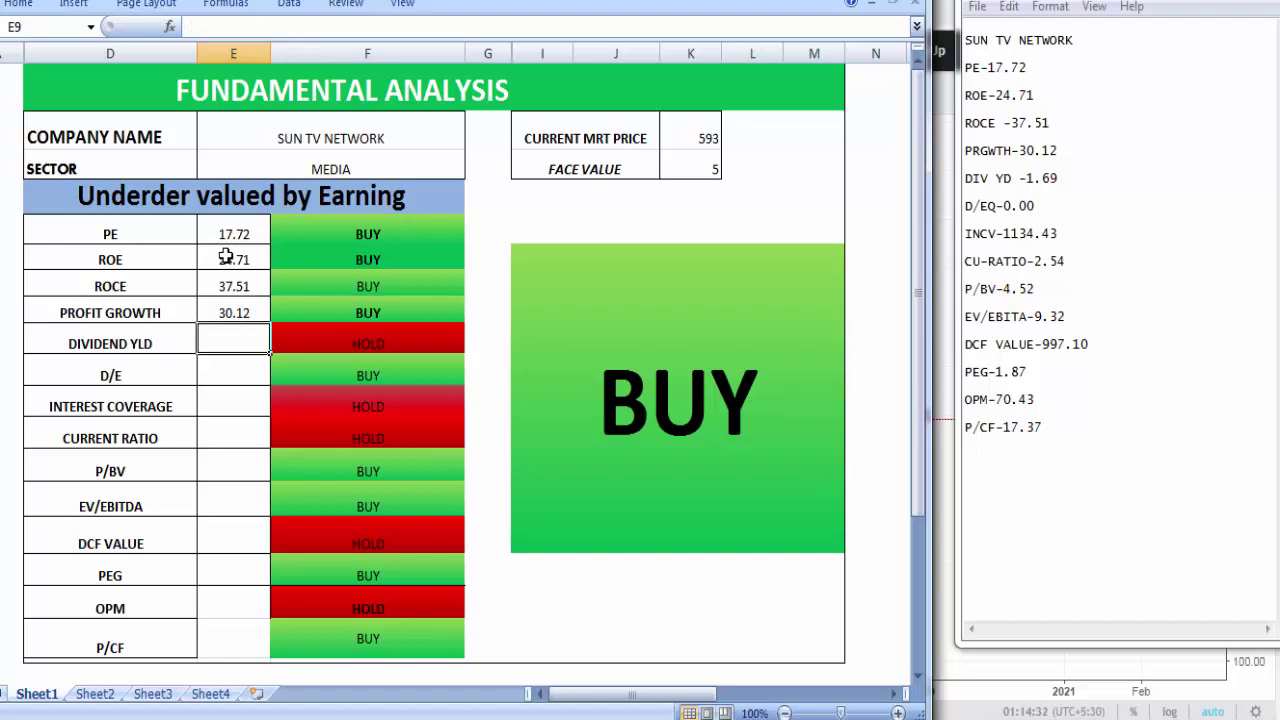
Enter 1.69 for the dividend yield and 0.00 for the D/E ratio.
text(1.)
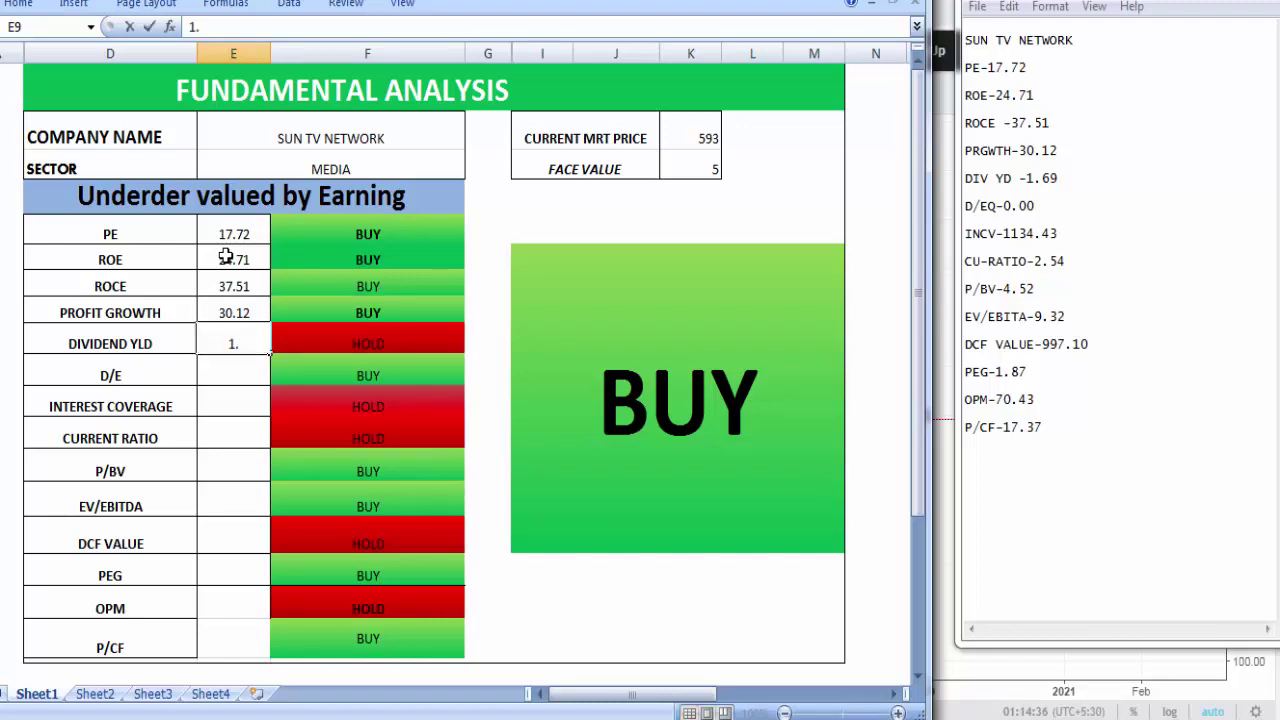
text(69)
key(Return)
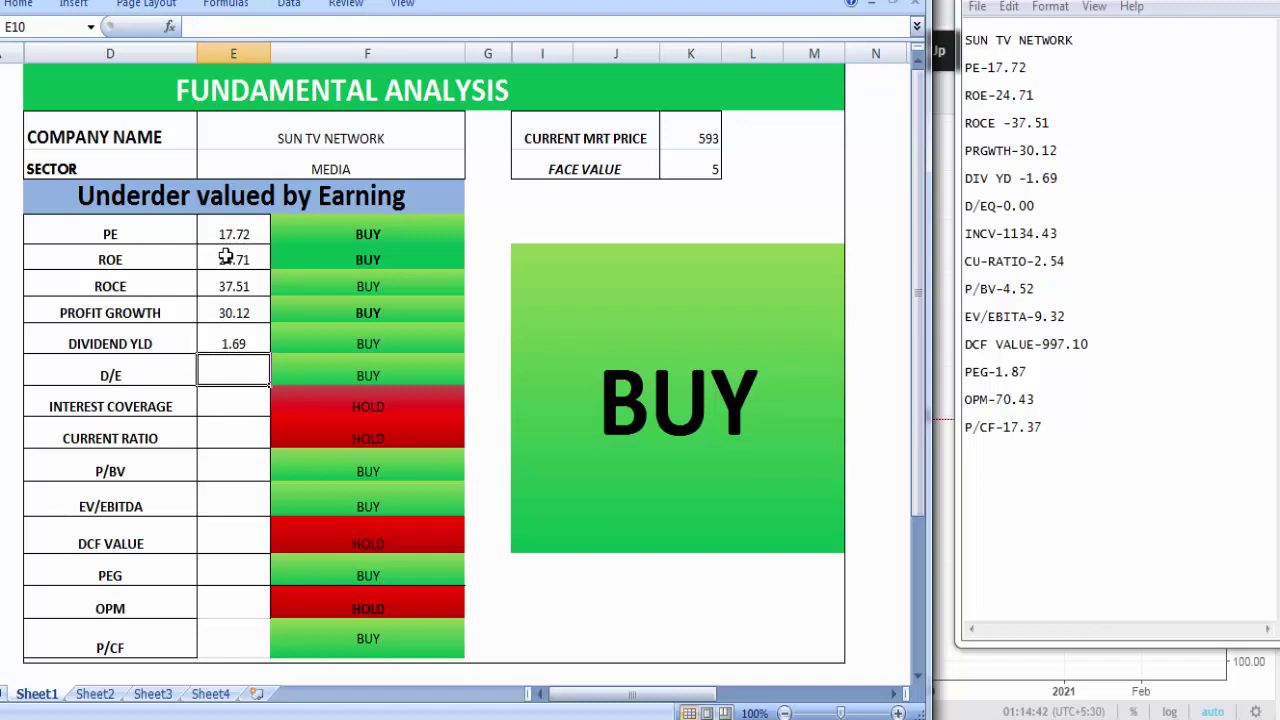
text(0)
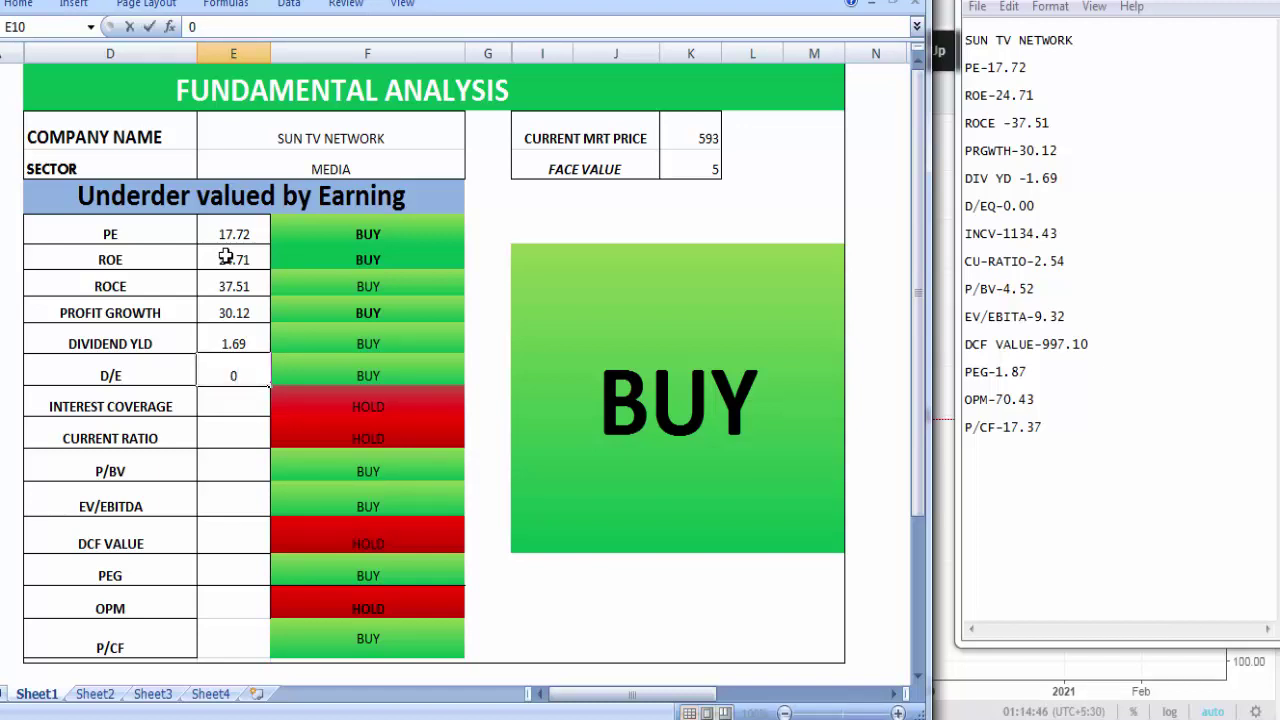
text(.00)
key(Return)
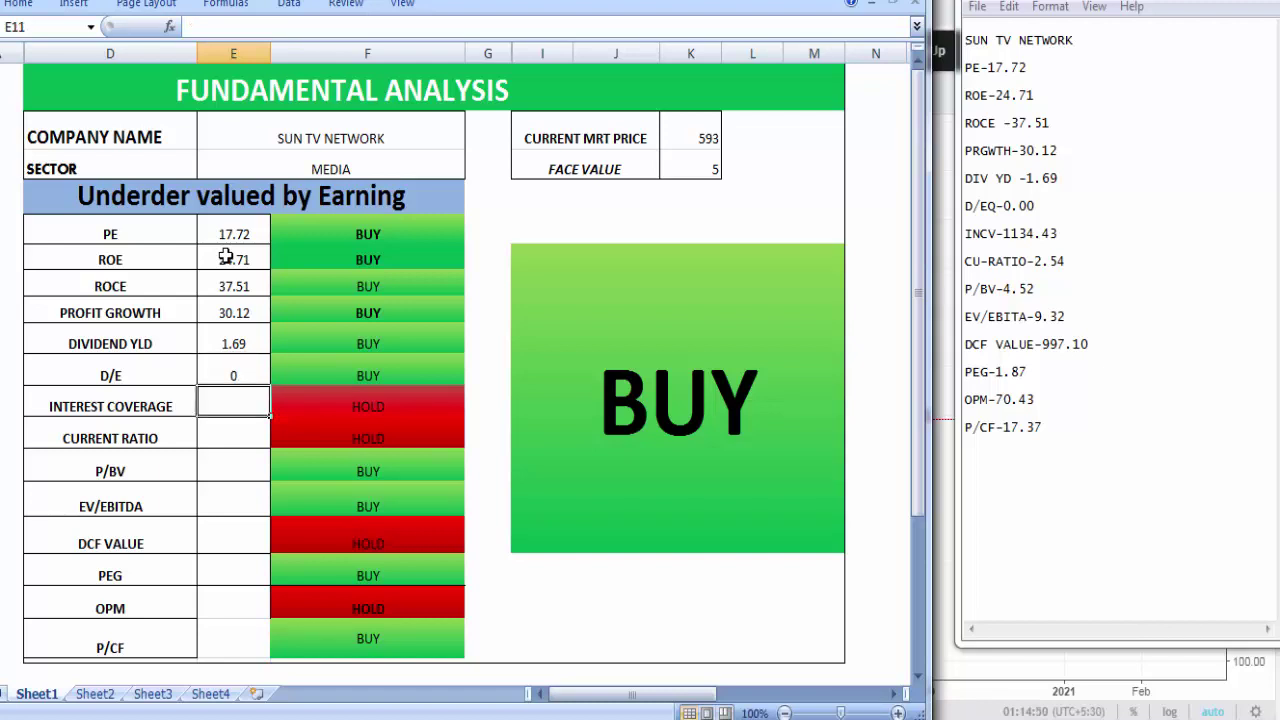
Enter 1134.45 for interest coverage and 2,54 for the current ratio.
text(11)
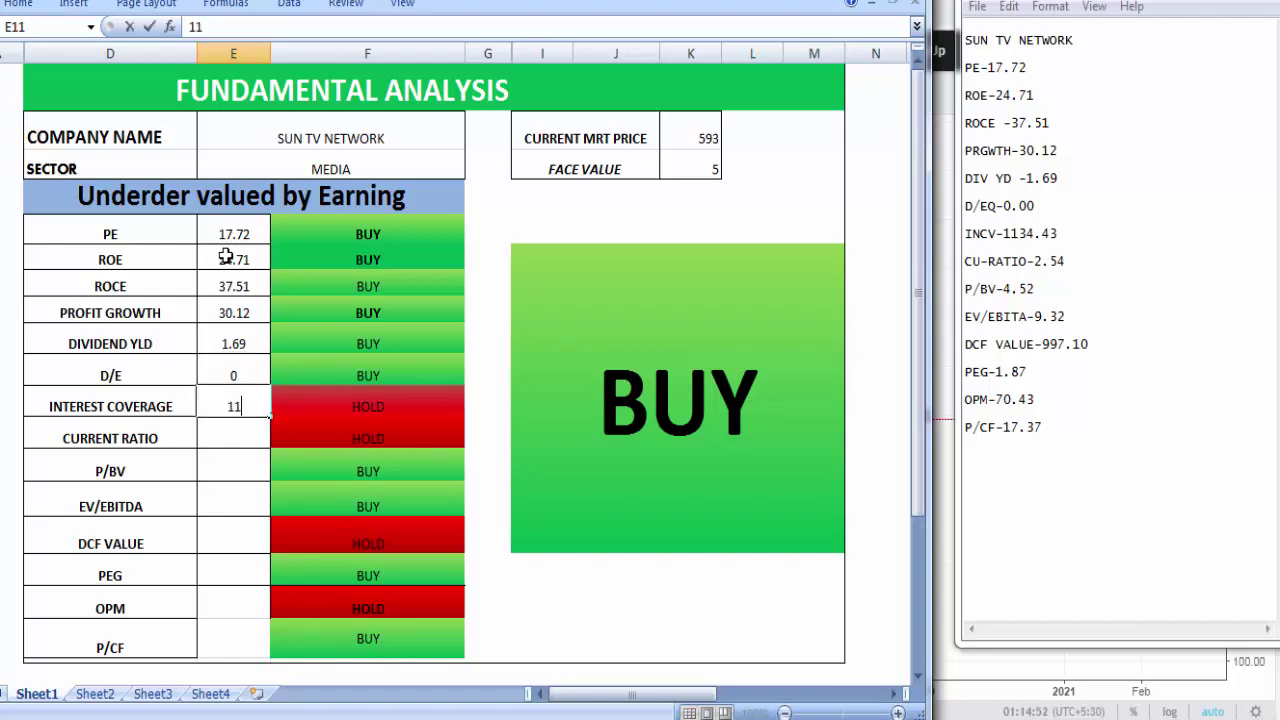
text(34.45)
key(Return)
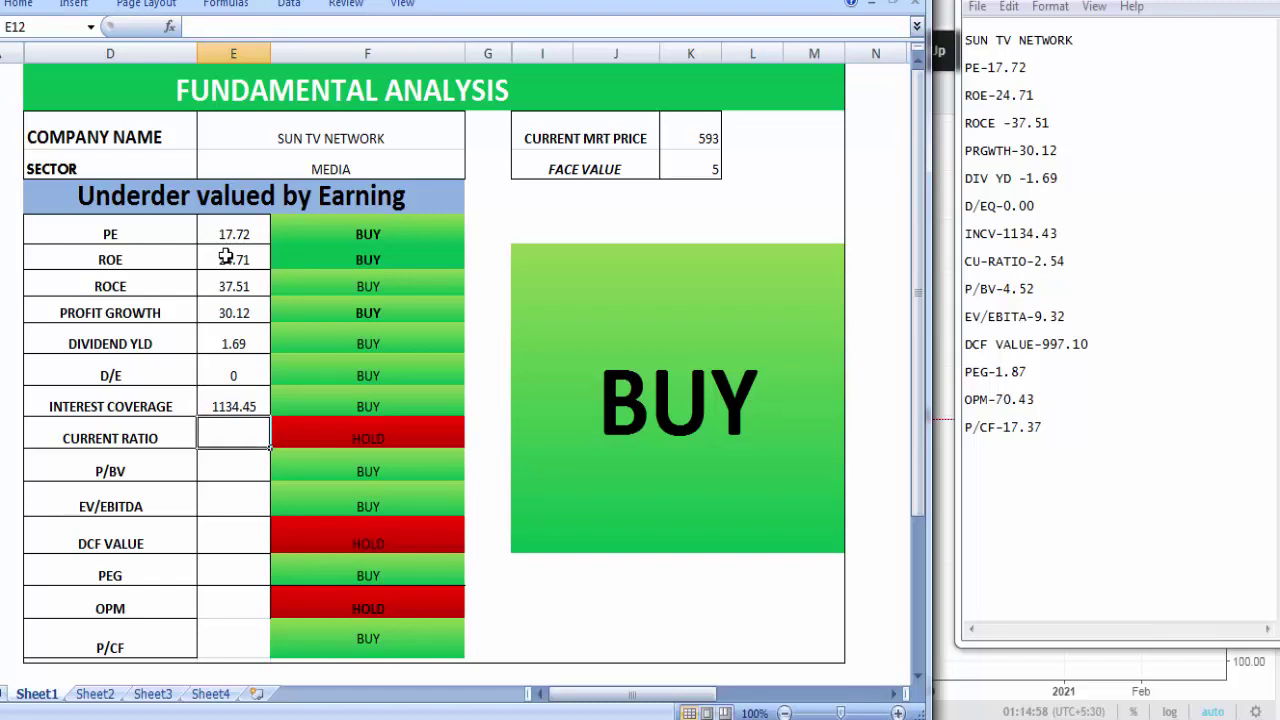
text(2,)
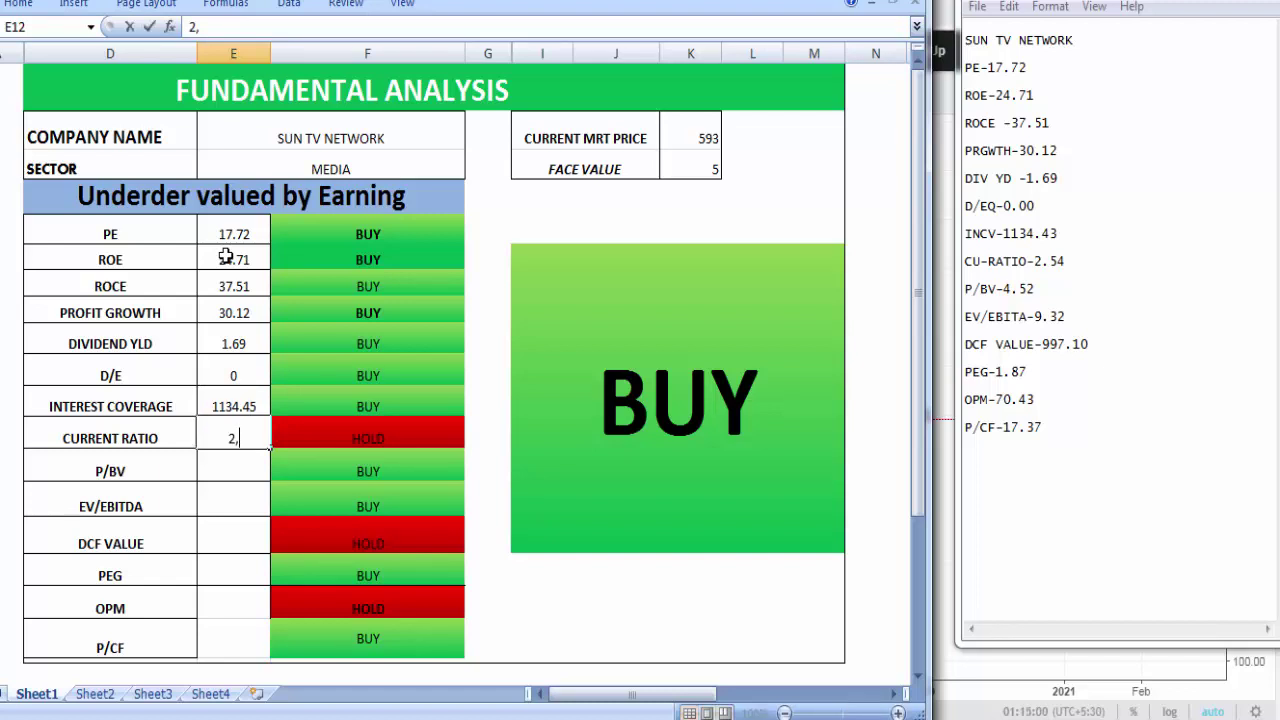
text(54)
key(ctrl+Return)
key(Return)
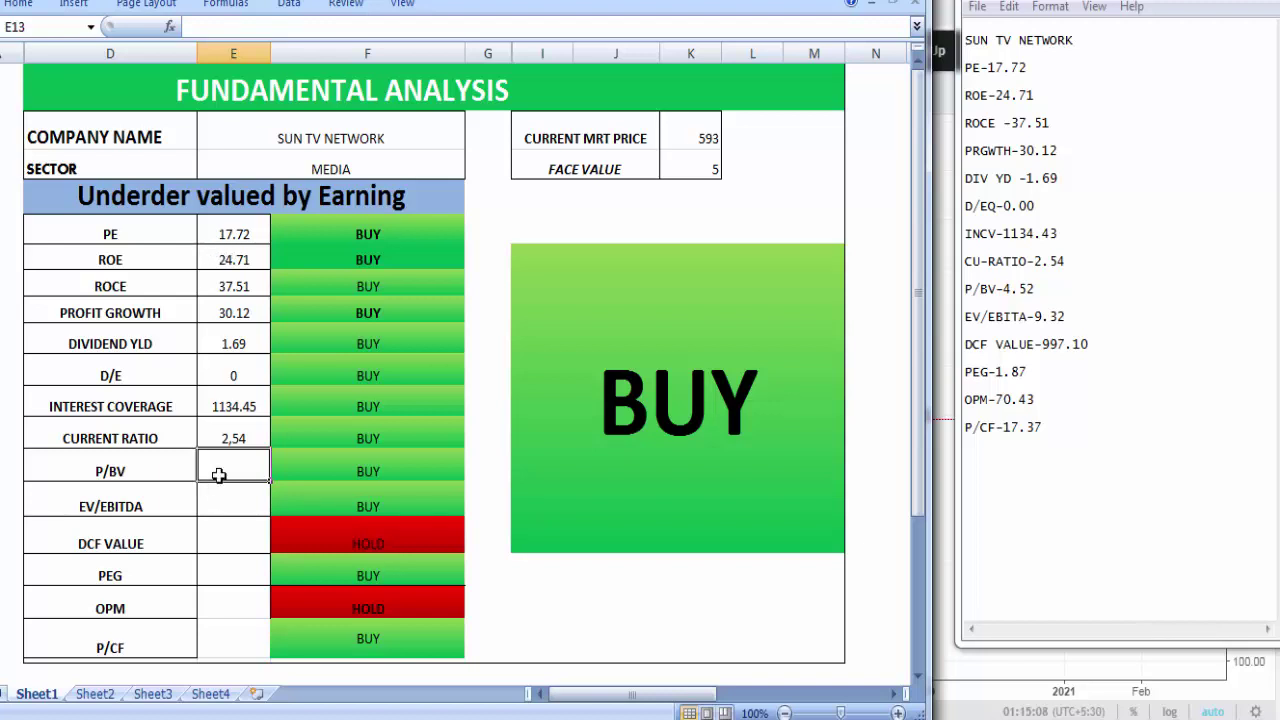
Fill in P/BV with 4.52 and EV/EBITDA with 9.32.
text(4.)
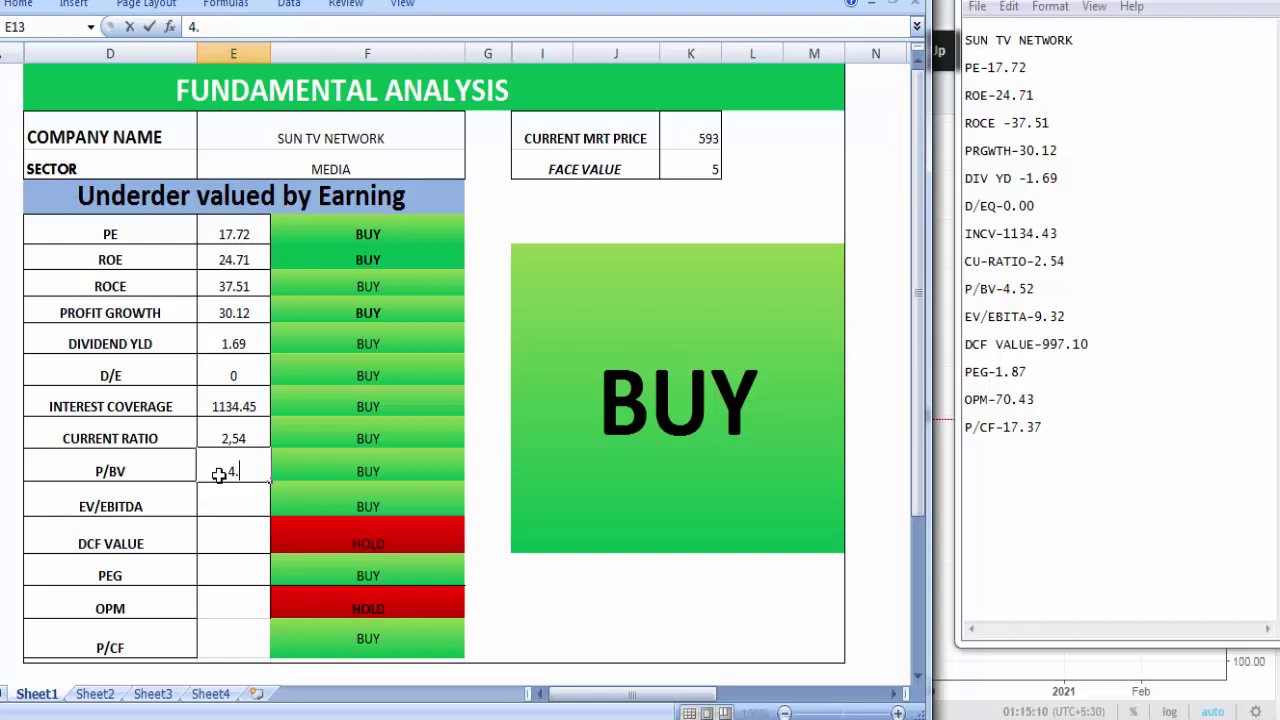
text(52)
key(Return)
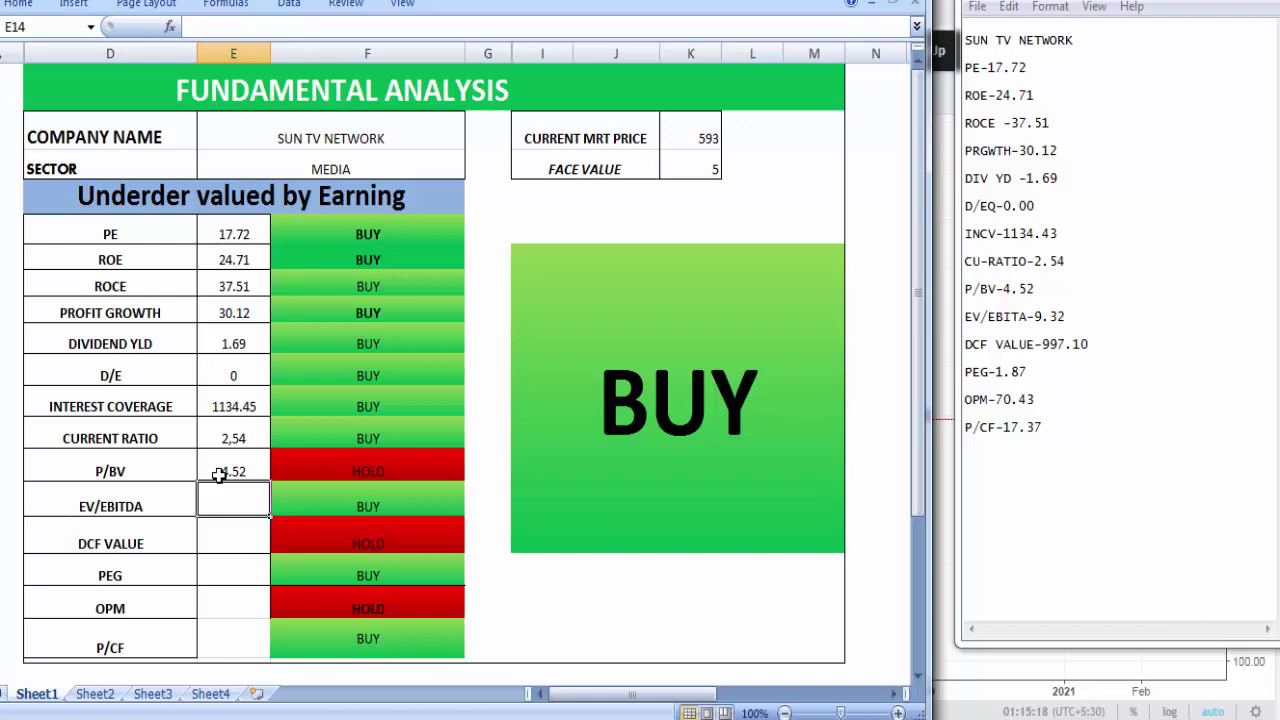
text(9.32)
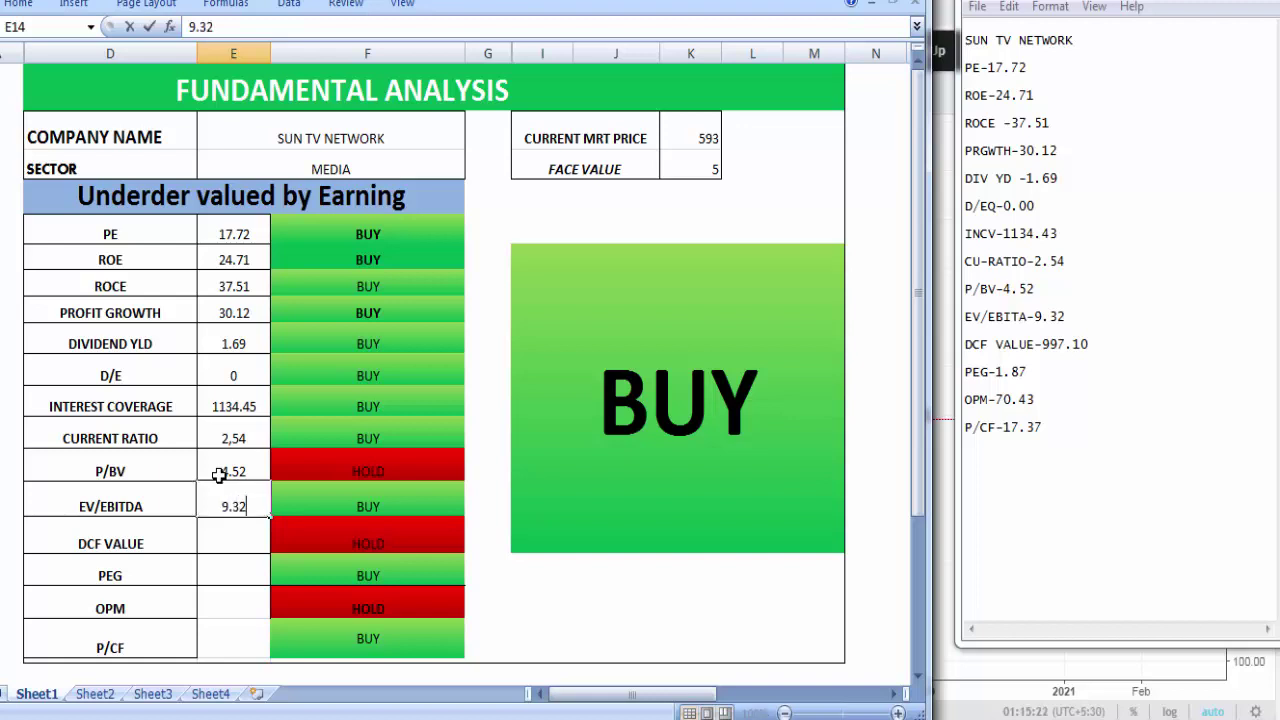
key(Return)
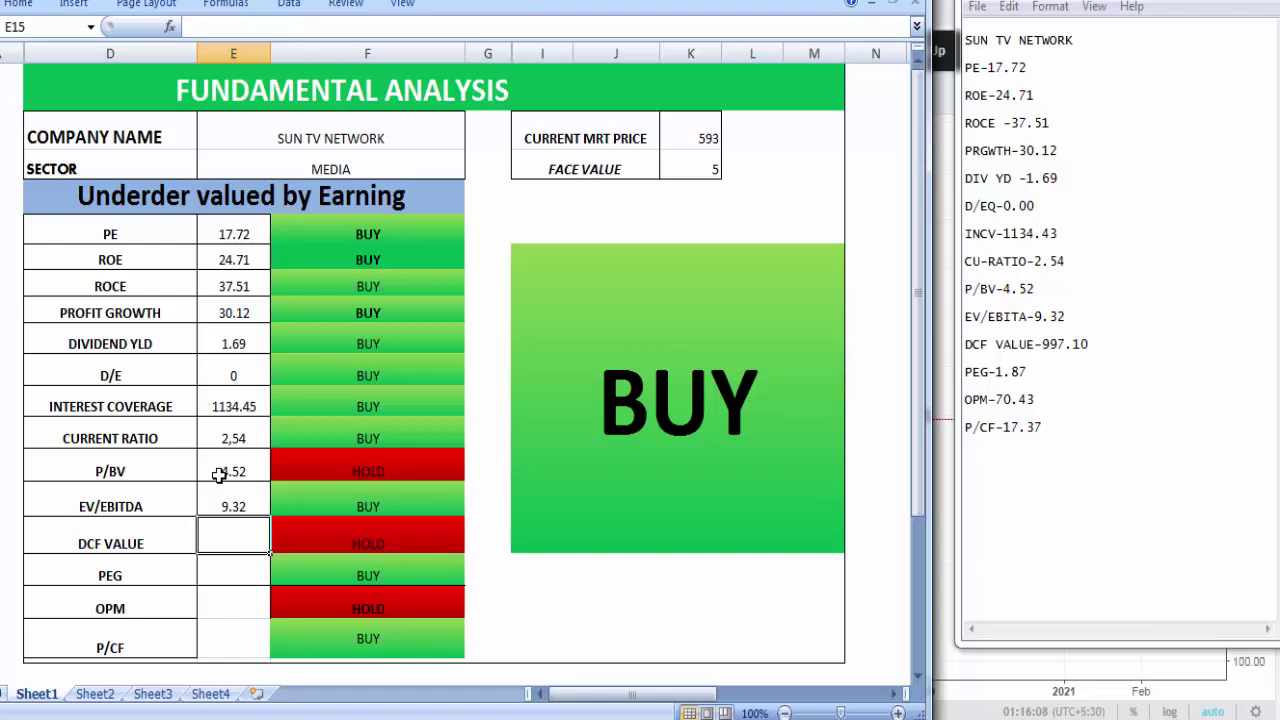
Enter the DCF value as 997.10 and the PEG ratio as 1.87.
text(997)
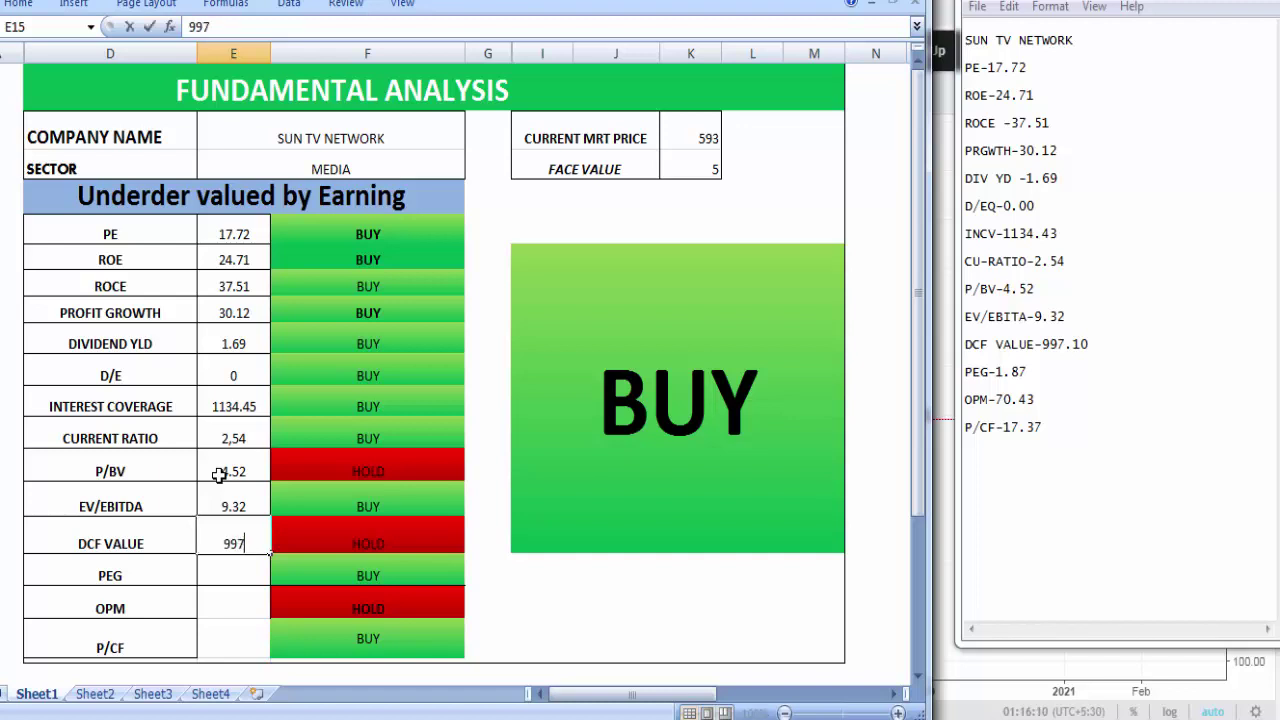
text(.10)
key(Return)
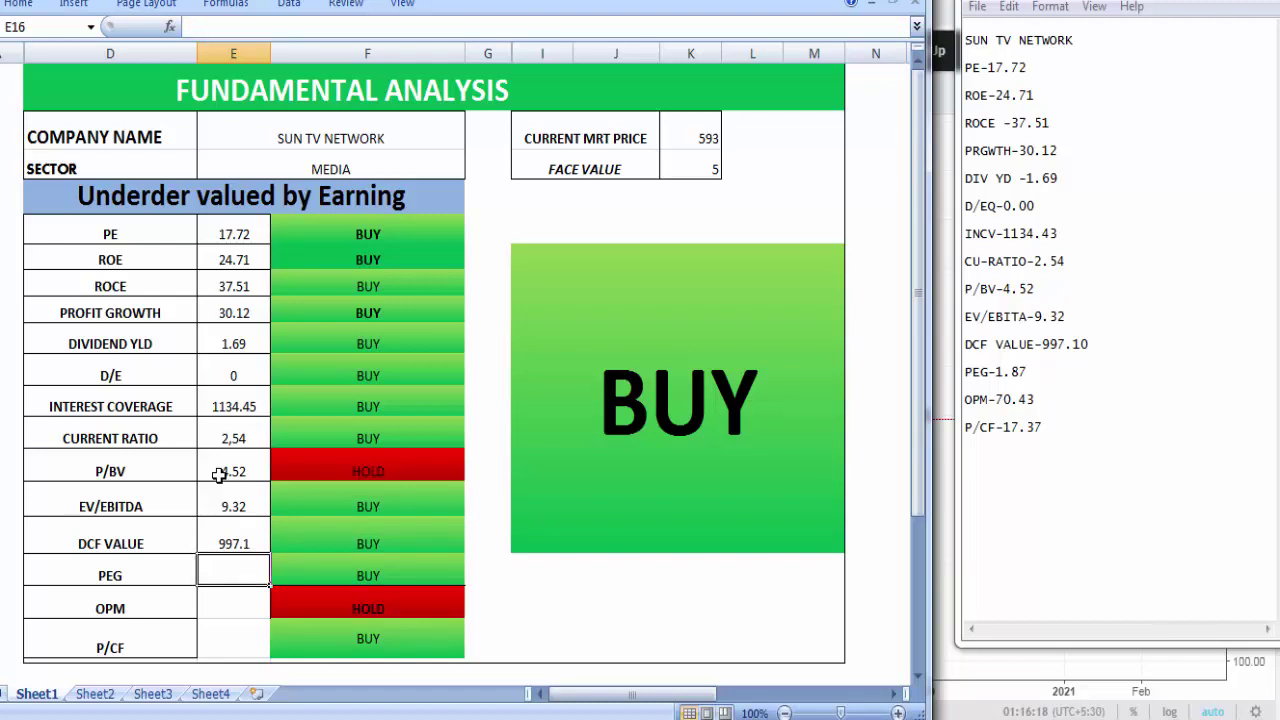
text(1.)
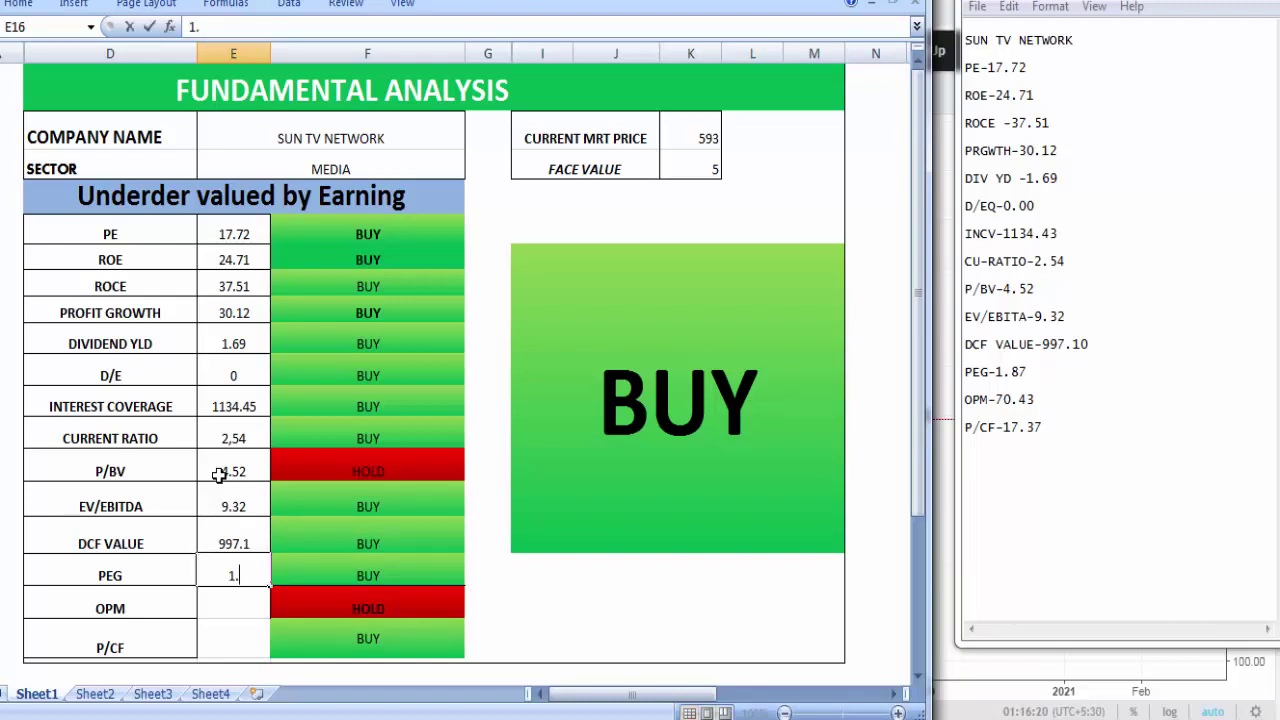
text(87)
key(Return)
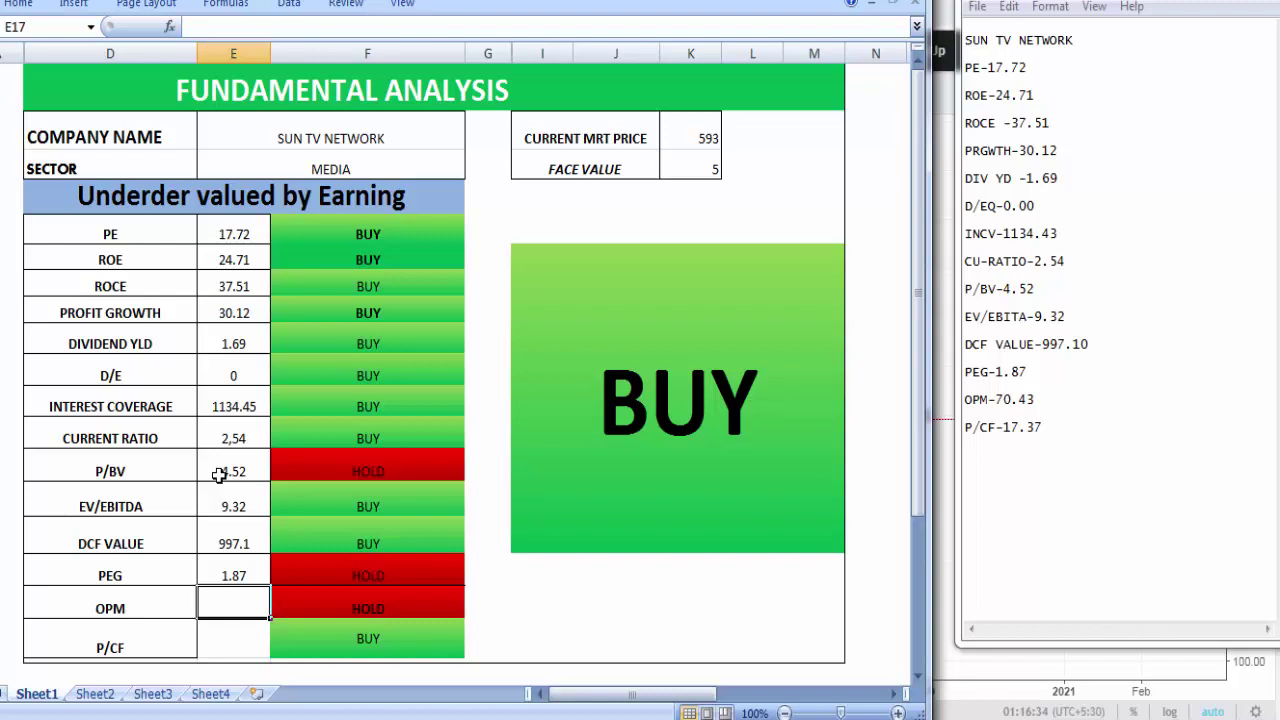
Complete the ratio column with an OPM of 70.43 and a P/CF of 17.37.
text(70.)
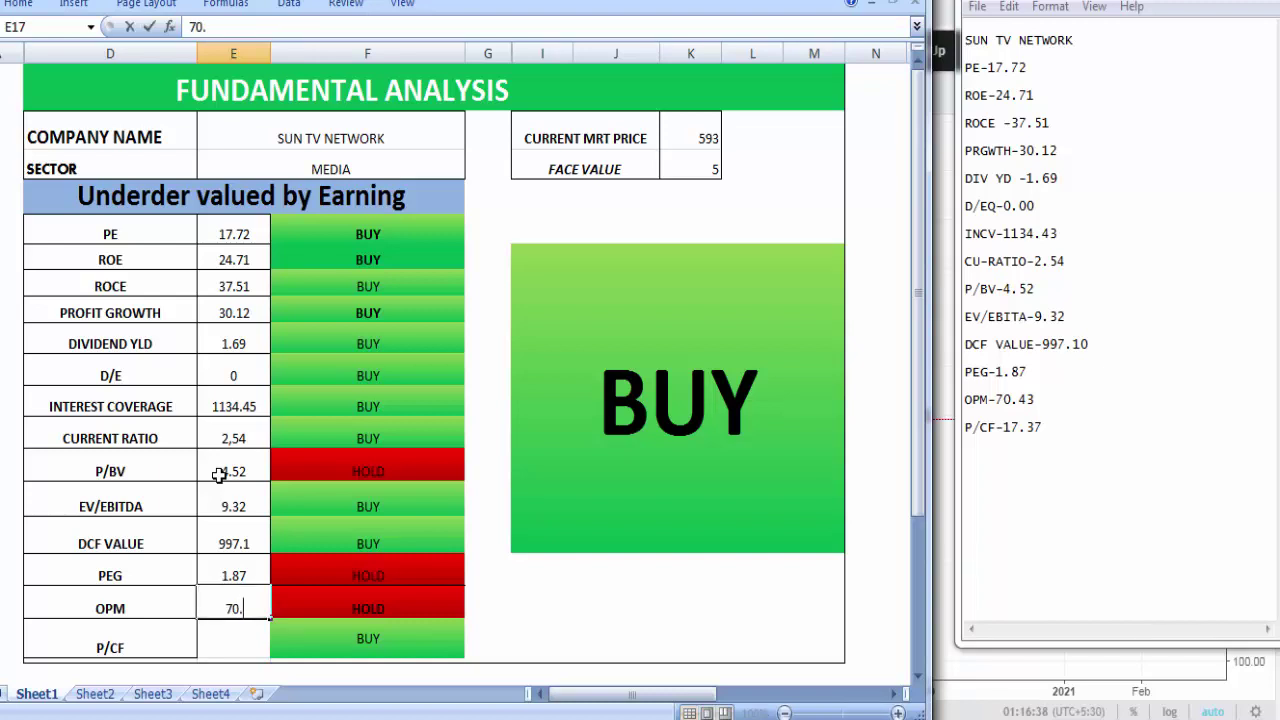
text(43)
key(Return)
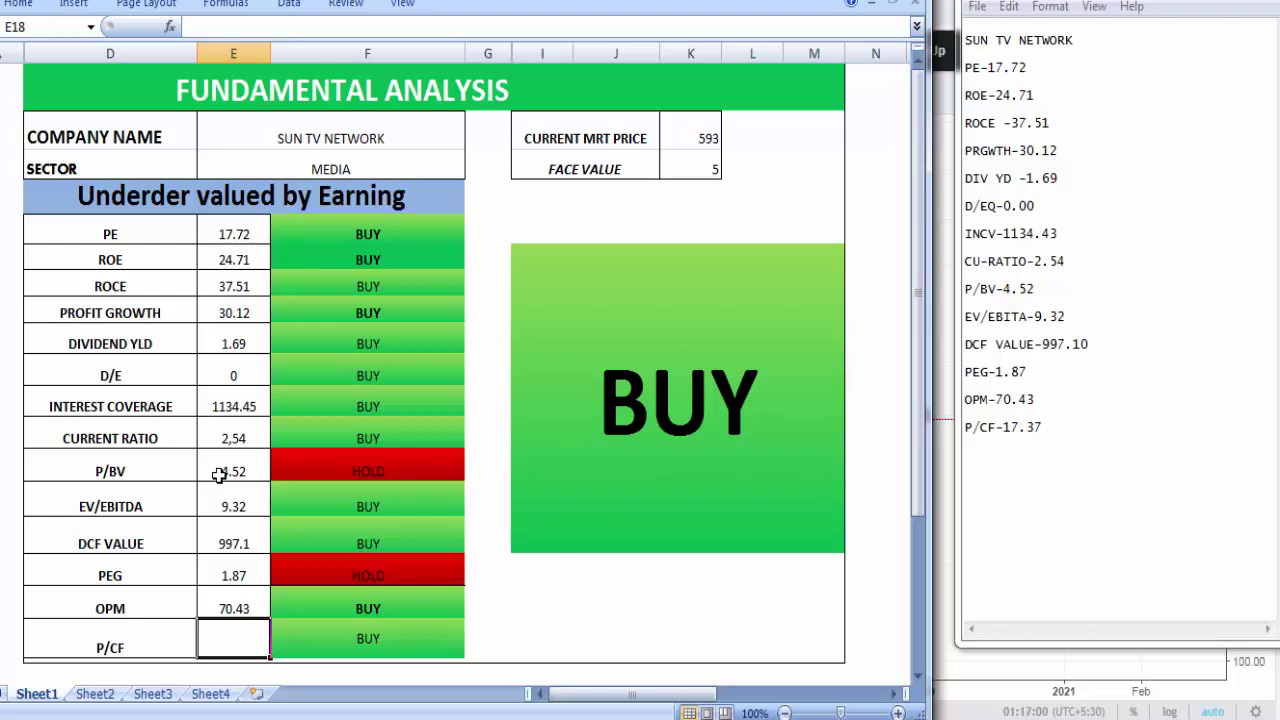
text(17.)
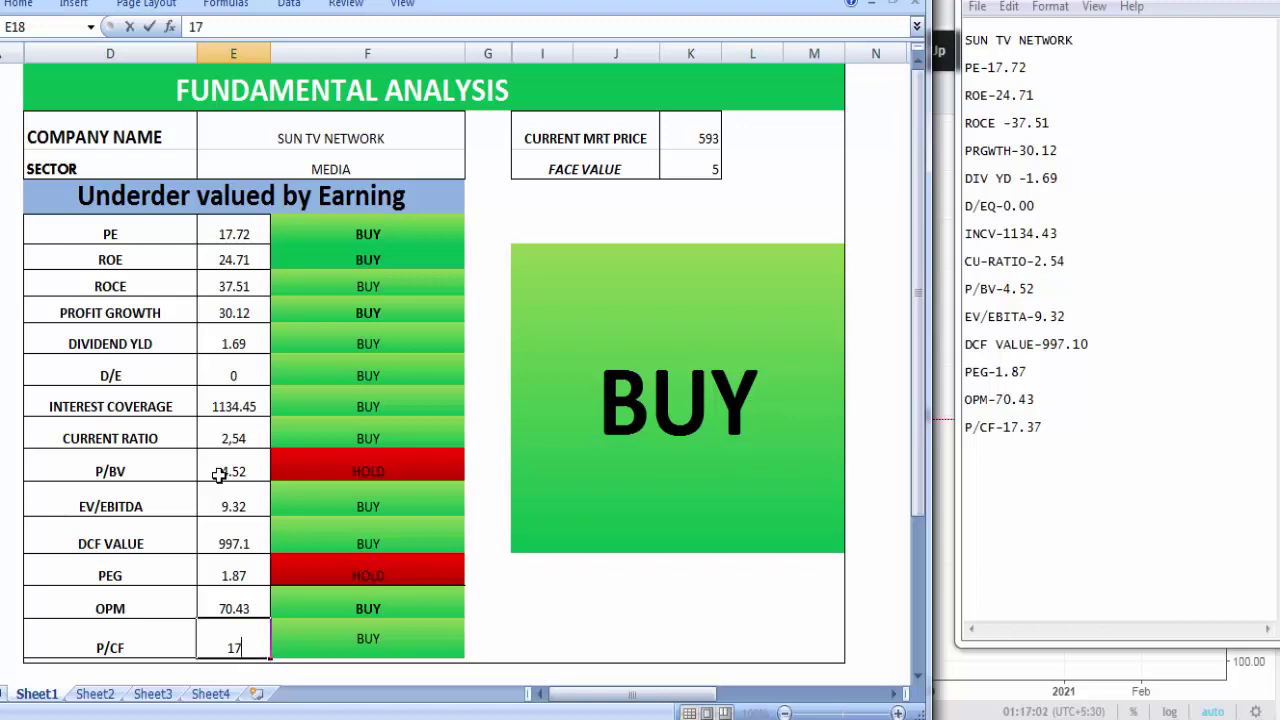
text(37)
Switch to the candlestick chart and draw a rising trend line from the swing low along the higher lows, ending beyond the latest candle.
key(alt+Tab)
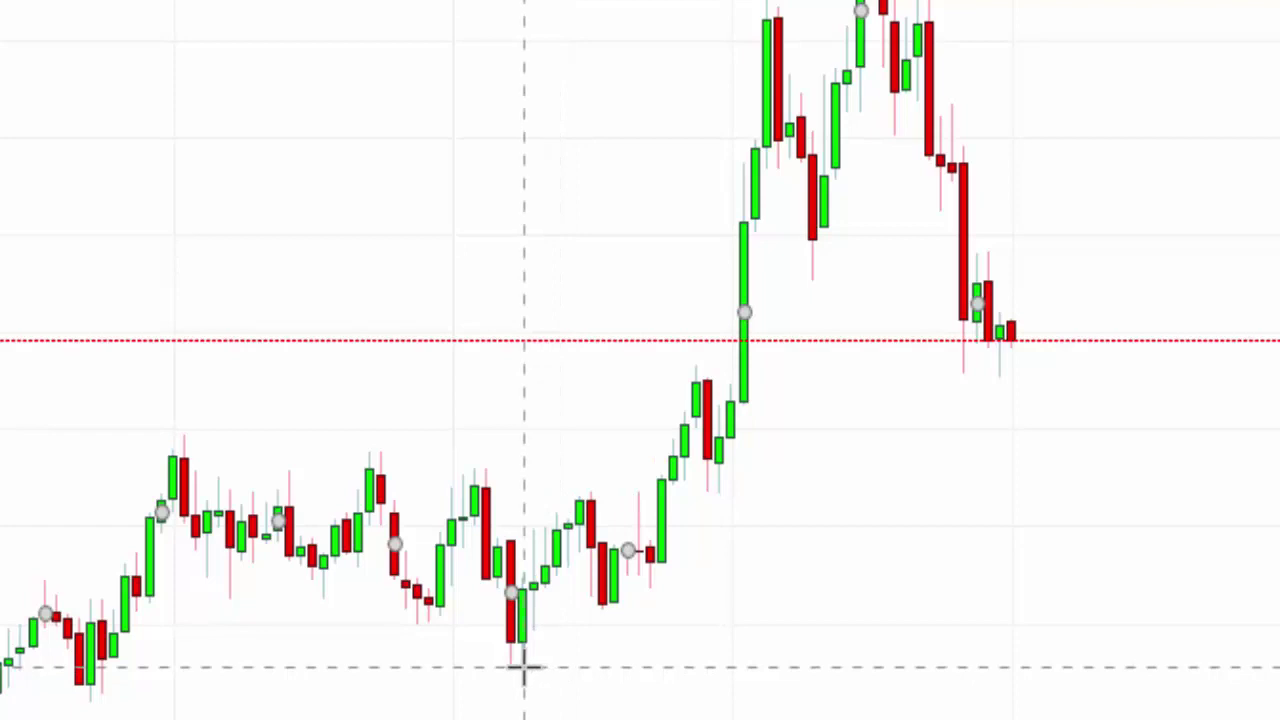
drag(523, 668, 780, 520)
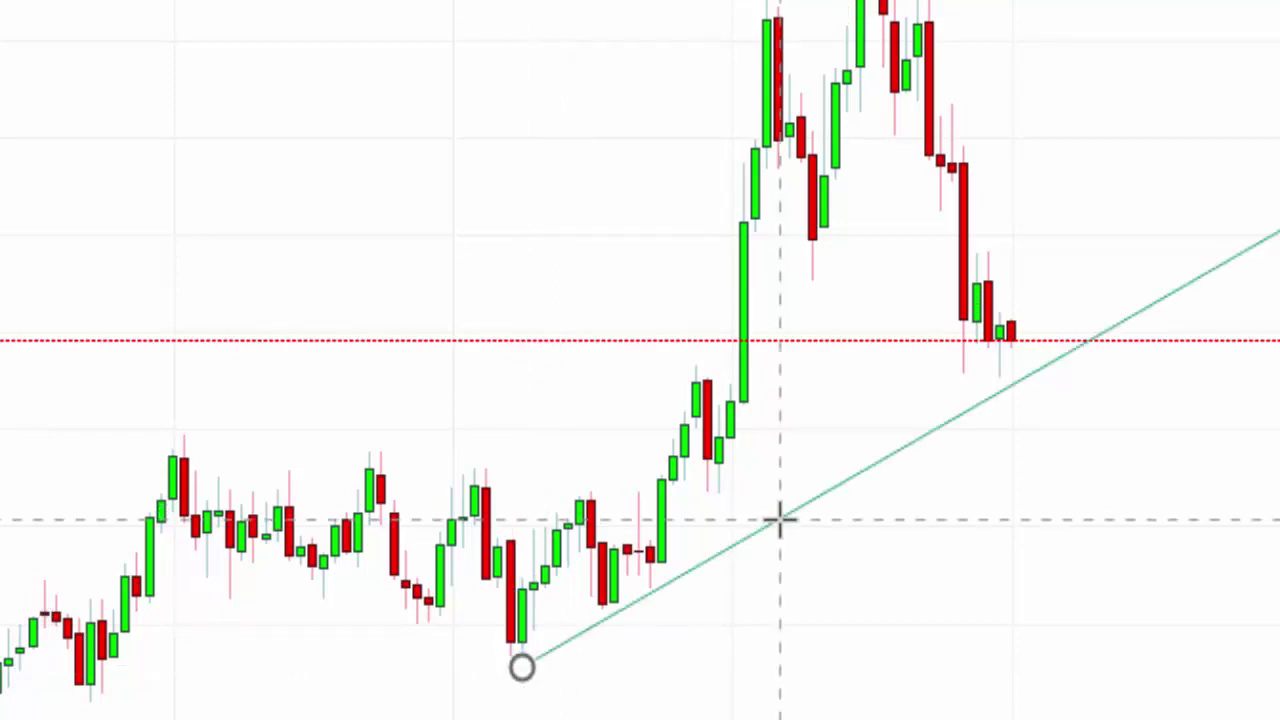
drag(780, 520, 775, 507)
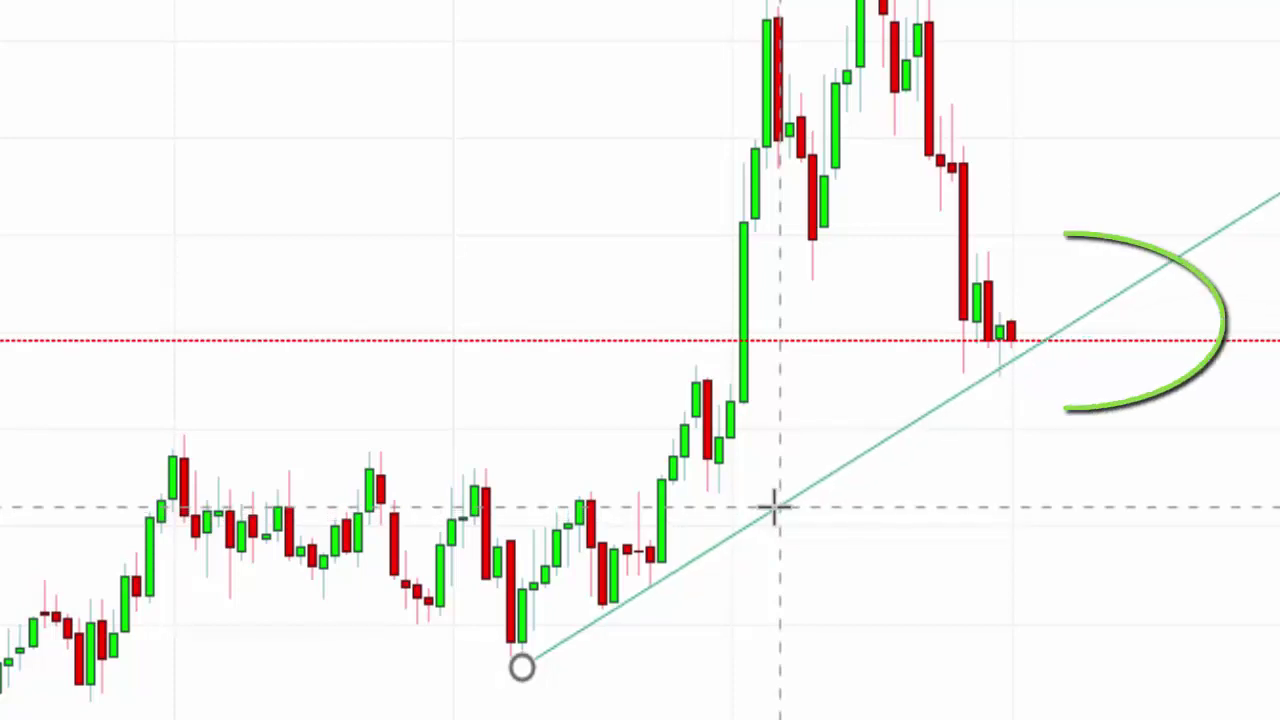
mouse_move(775, 507)
mouse_down()
mouse_move(1257, 251)
mouse_move(1198, 246)
mouse_up()
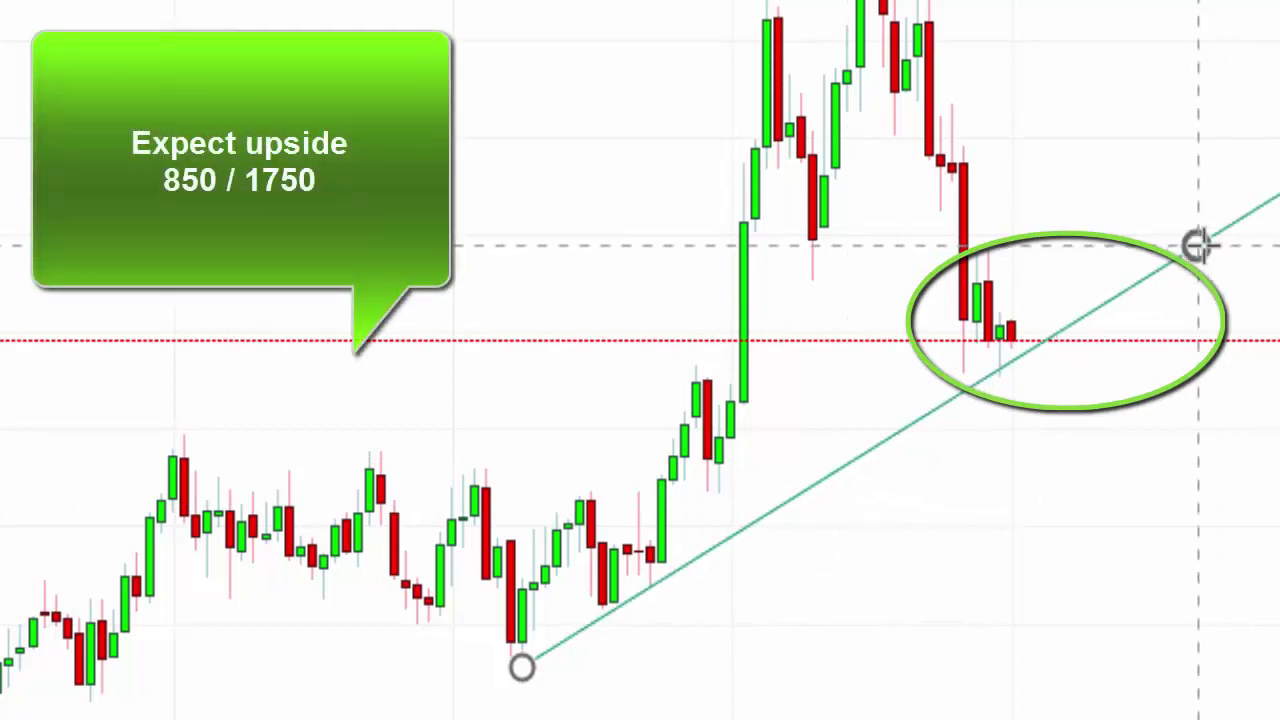